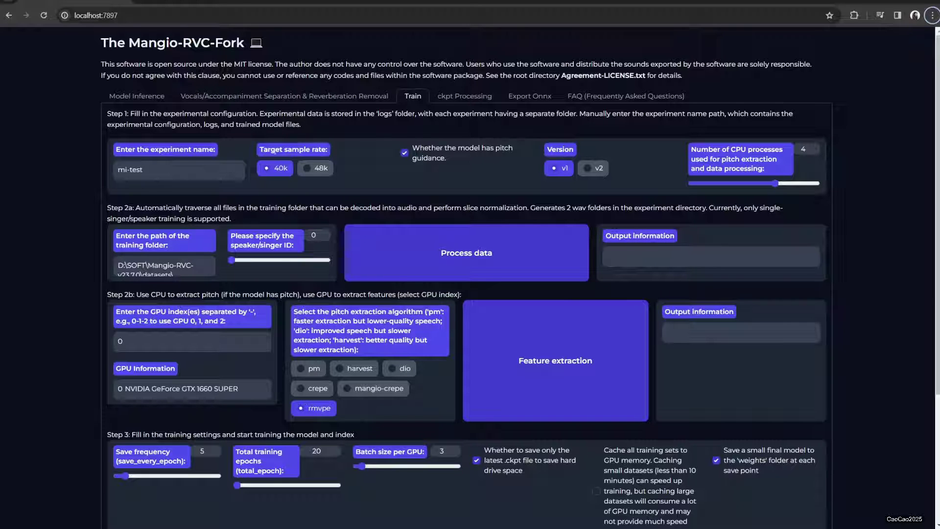
Step: Switch from the Train page to the browser tab with the Persona 5 Yusuke Kitagawa Quotes video
left_click(163, 2)
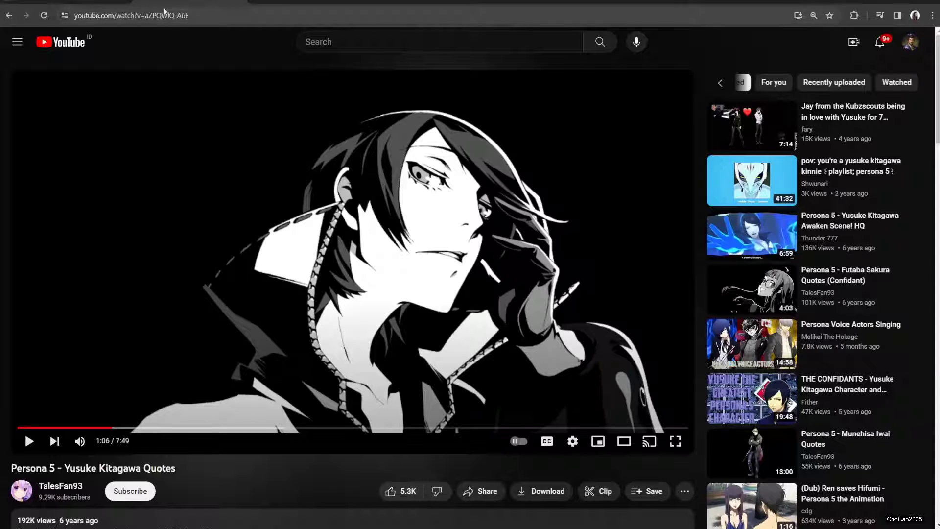
Step: Play the quotes video briefly, pause it at 1:09, and return to the localhost page
left_click(252, 279)
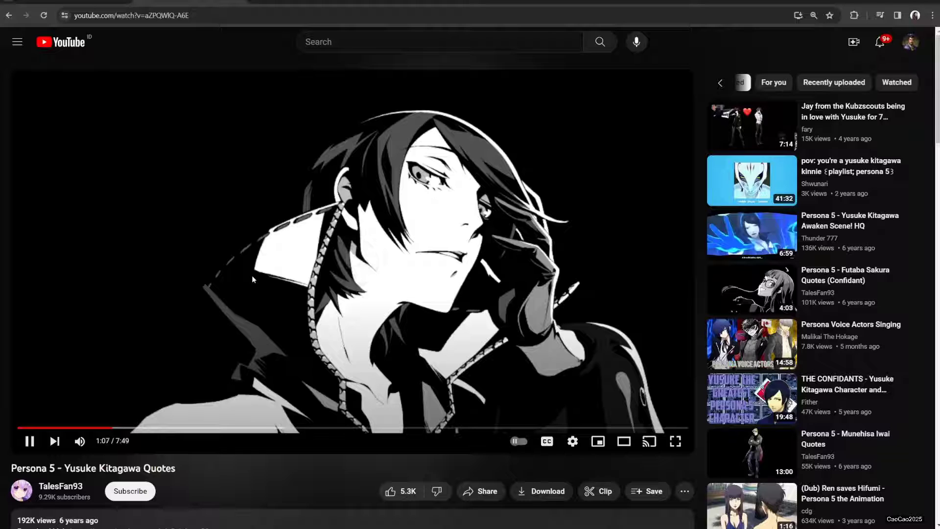
left_click(293, 213)
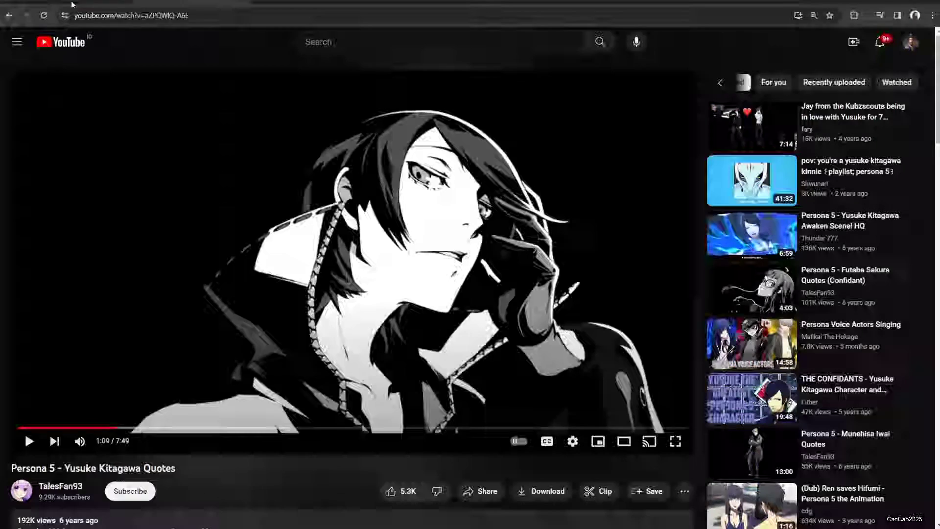
left_click(71, 4)
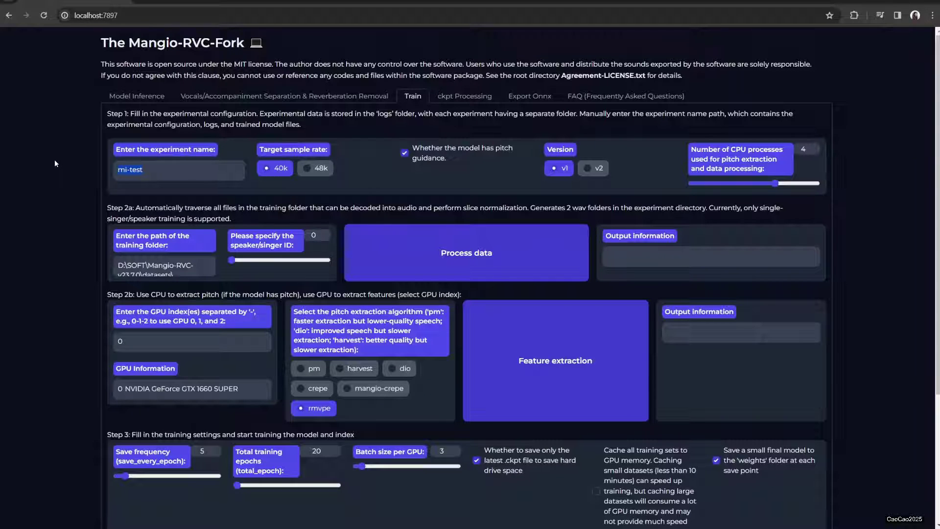
type("Yusuke")
type("Kitagawa")
Step: Select v2 as the model version for the YusukeKitagawa experiment
left_click(595, 168)
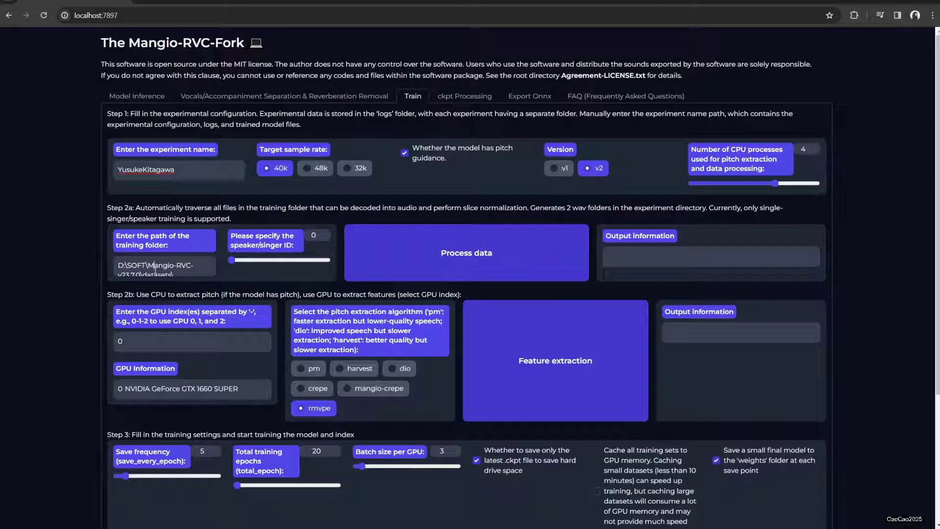
Step: Process data from the pasted E:\Uploaded training folder, which fails with a ValueError
key("ctrl+a")
type("E:\\Uploaded\\SD\\13 How to Train an RVC Model for W-Okada RVC, Mangio RVC and other RVC Program")
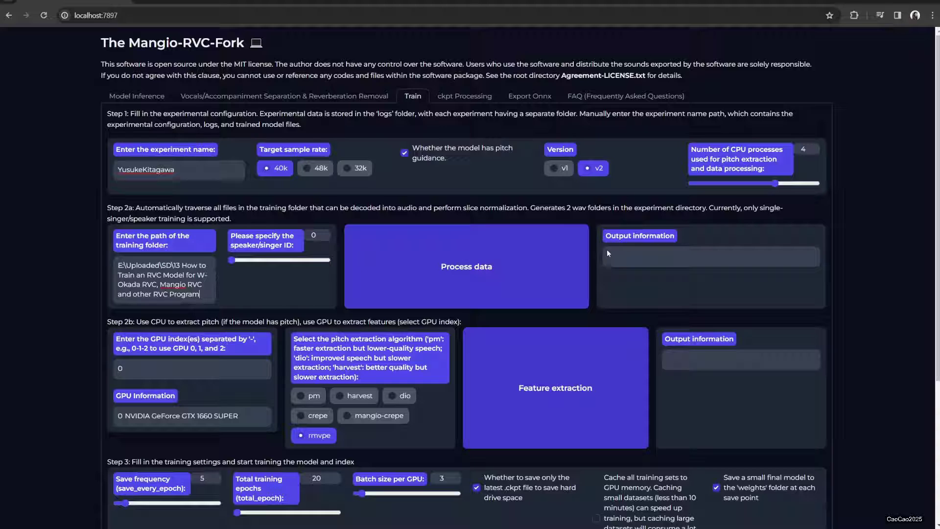
left_click(523, 267)
key("alt+Tab")
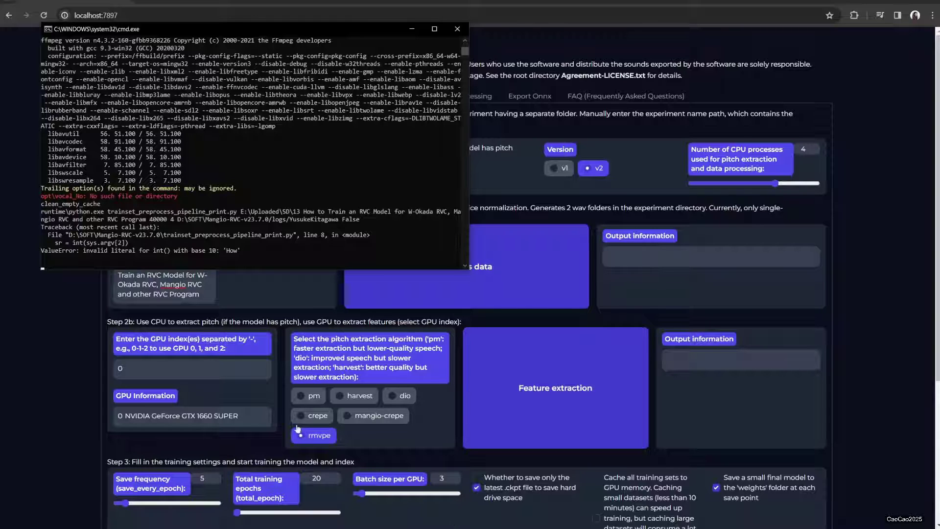
left_click(195, 294)
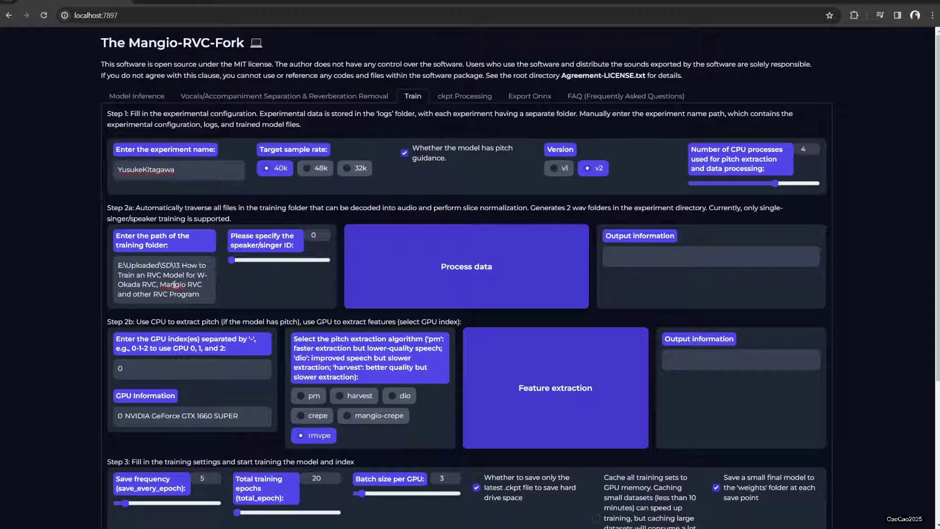
Step: Preprocess data from D:\SOFT\Mangio-RVC-v23.7.0\mytrain\YusukeKitagawa until the console shows 'end preprocess'
key("ctrl+a")
type("D:\\SOFT\\Mangio-RVC-v23.7.0\\mytrain\\YusukeKitagawa")
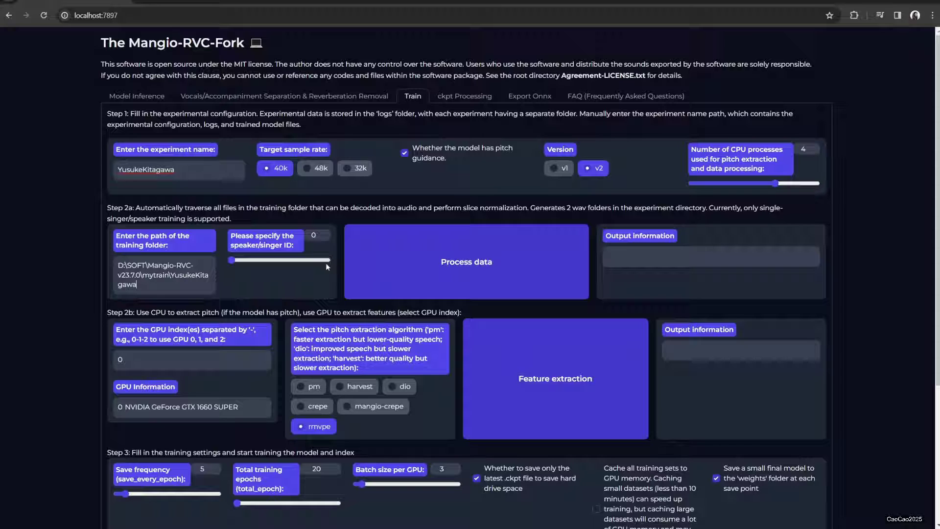
left_click(465, 264)
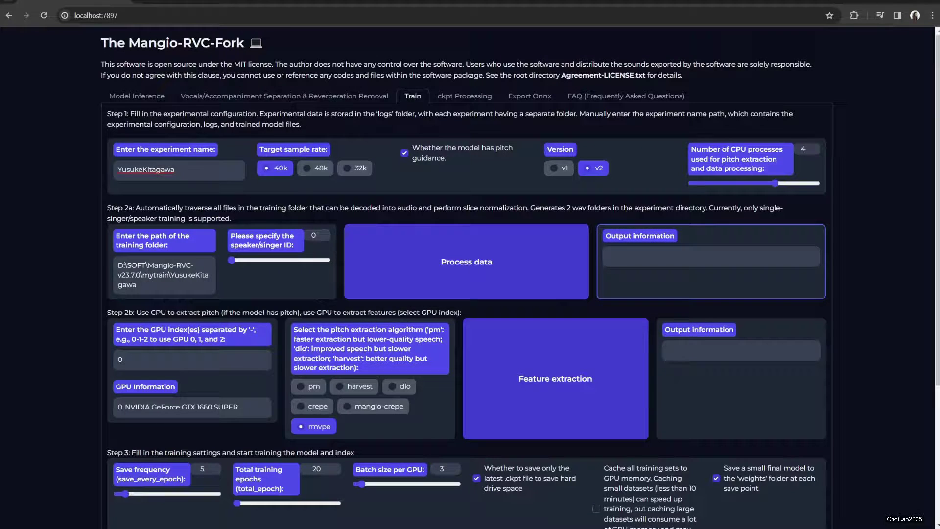
key("alt+Tab")
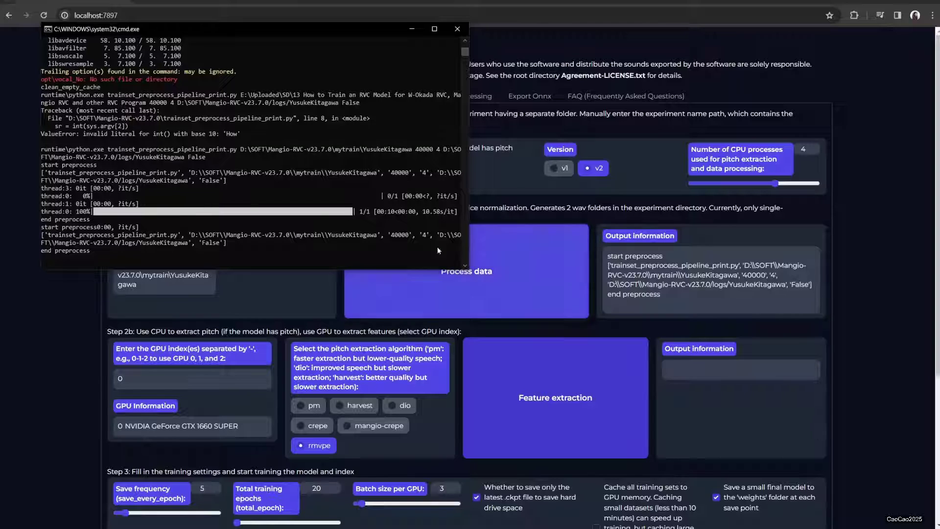
left_click(21, 320)
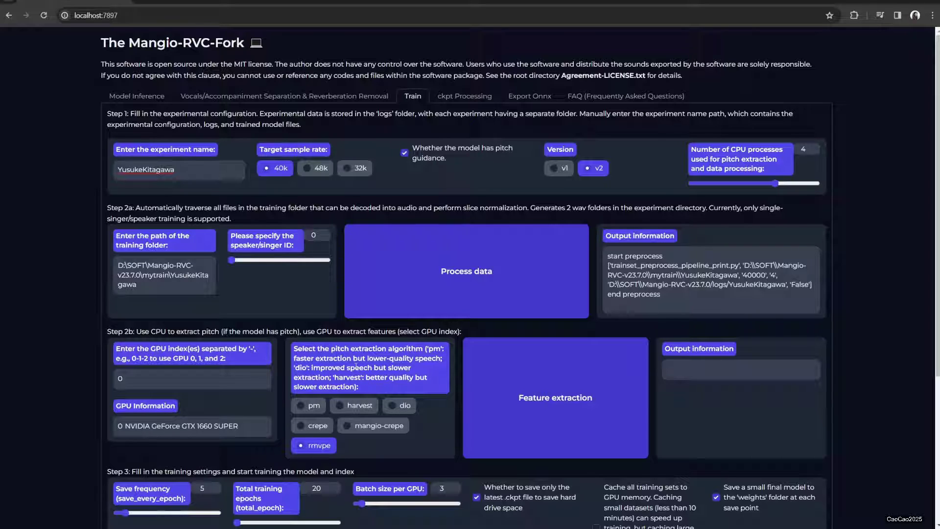
Step: Run rmvpe feature extraction on GPU 0 and follow the log to all-feature-done
left_click(514, 367)
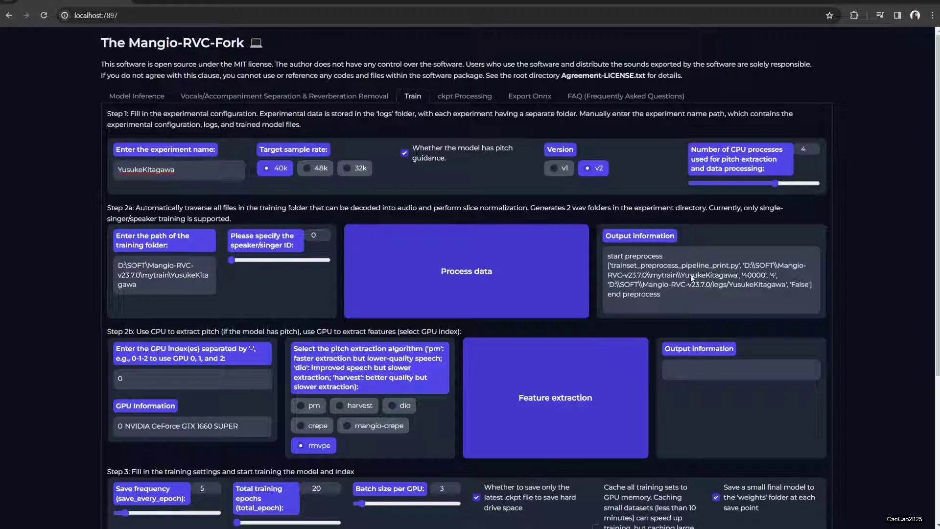
left_click(573, 446)
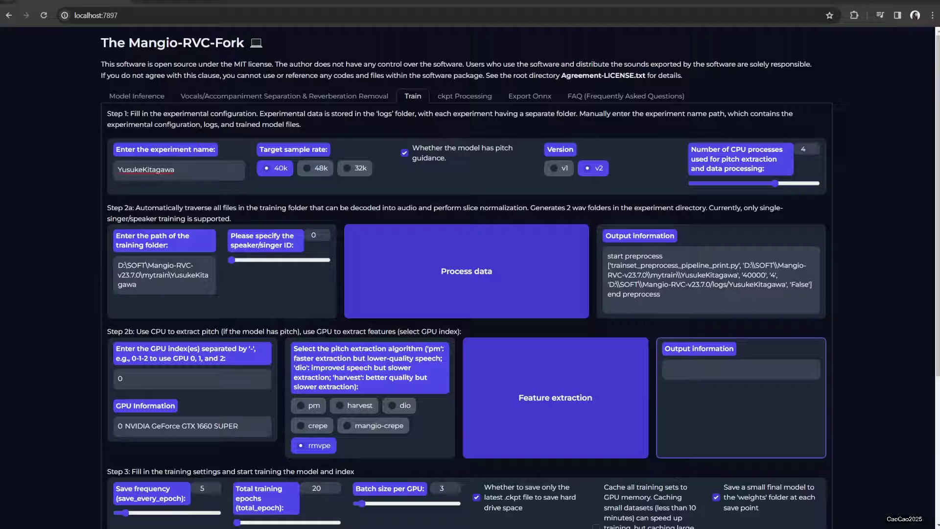
key("alt+Tab")
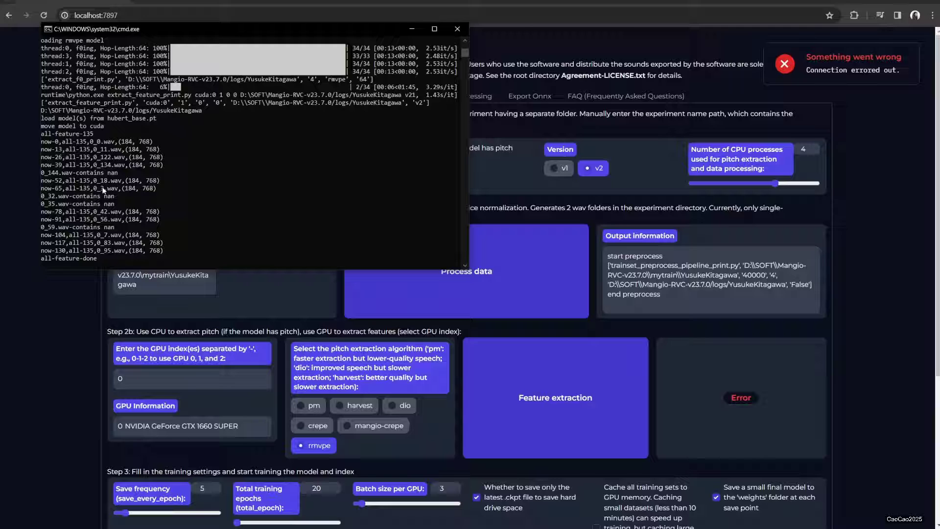
Step: Dismiss the extraction console to reach Step 3: save every 5 epochs, 20 epochs, batch size 3
left_click(43, 355)
scroll(45, 355, "down", 1)
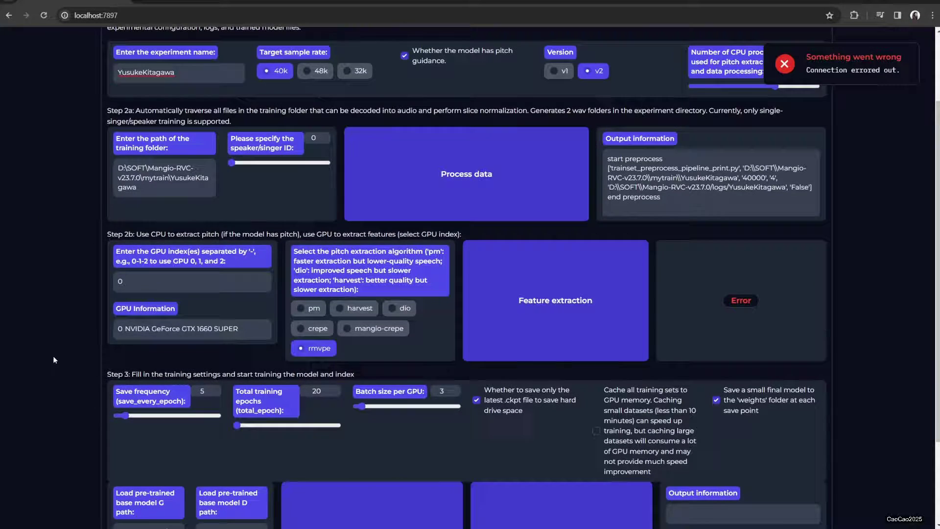
scroll(53, 356, "down", 1)
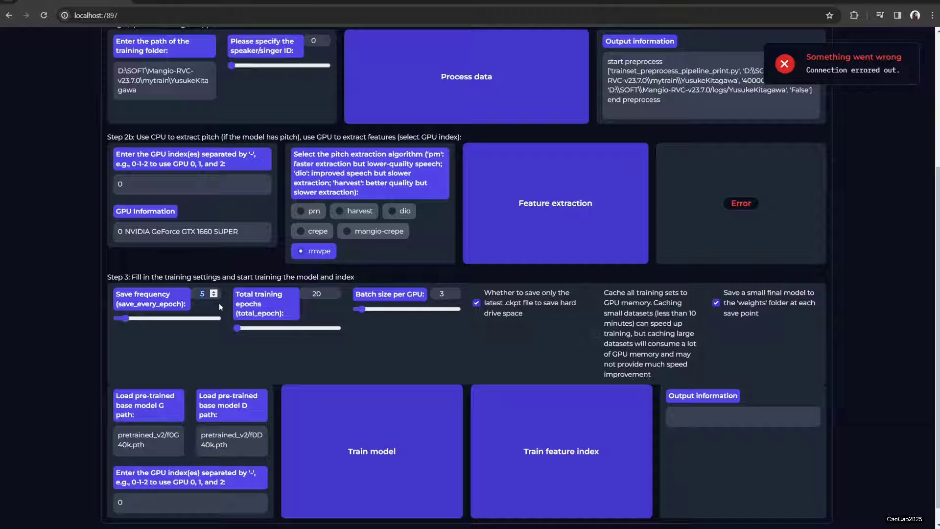
Step: Train the YusukeKitagawa model for 20 epochs and follow the training log in the console
mouse_move(317, 391)
left_click(388, 441)
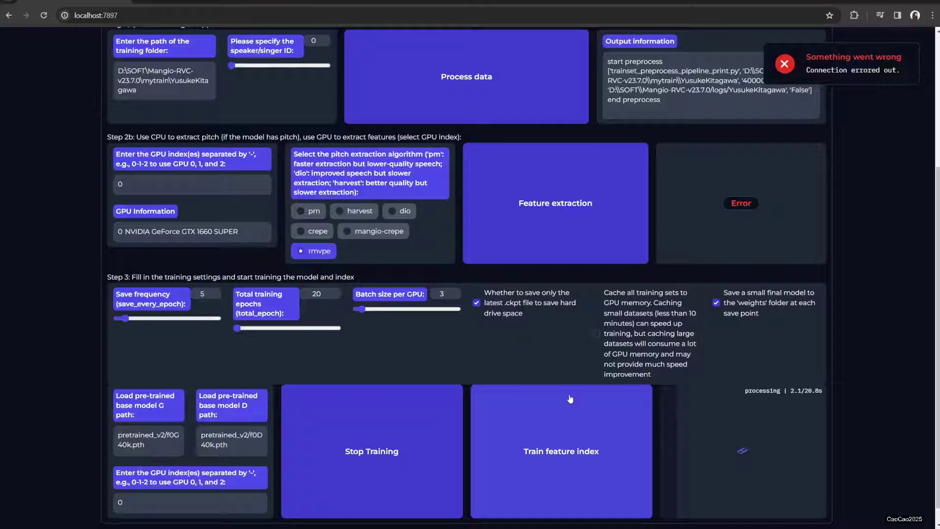
key("alt+Tab")
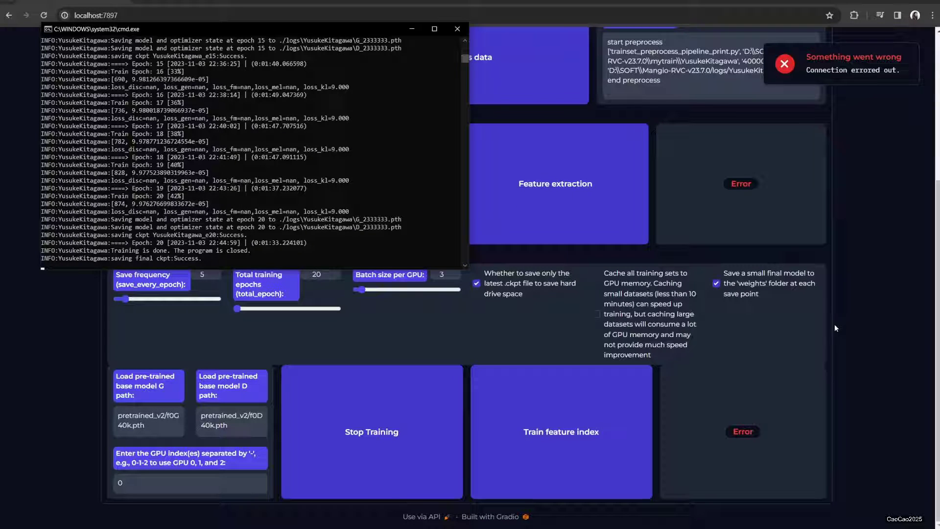
Step: Close the training console window now that training has finished
left_click(873, 357)
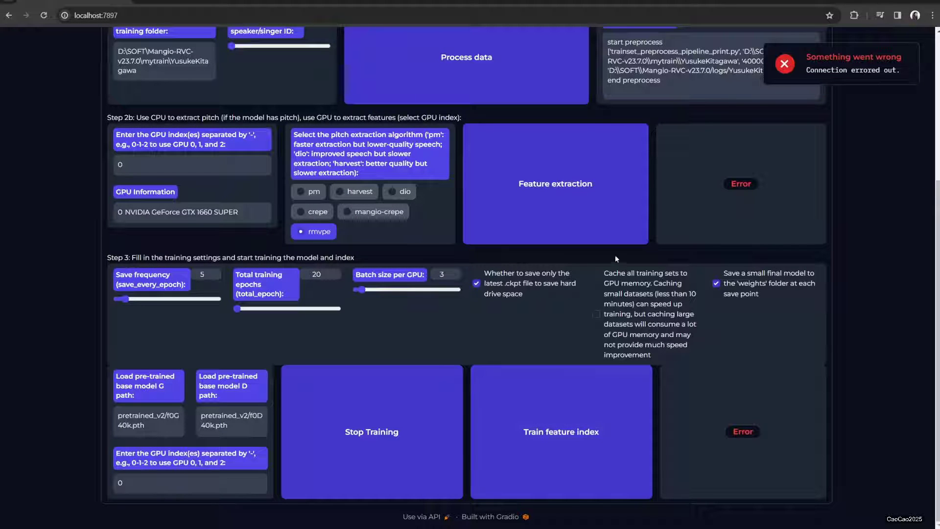
scroll(698, 406, "up", 1)
scroll(712, 344, "up", 2)
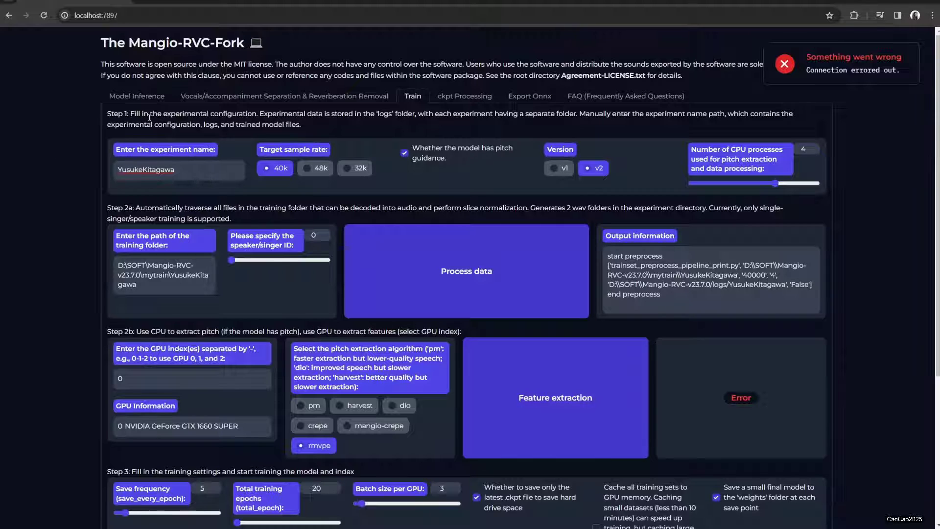
Step: On the Model Inference page, refresh the voice list and load YusukeKitagawa.pth as the voice
left_click(157, 103)
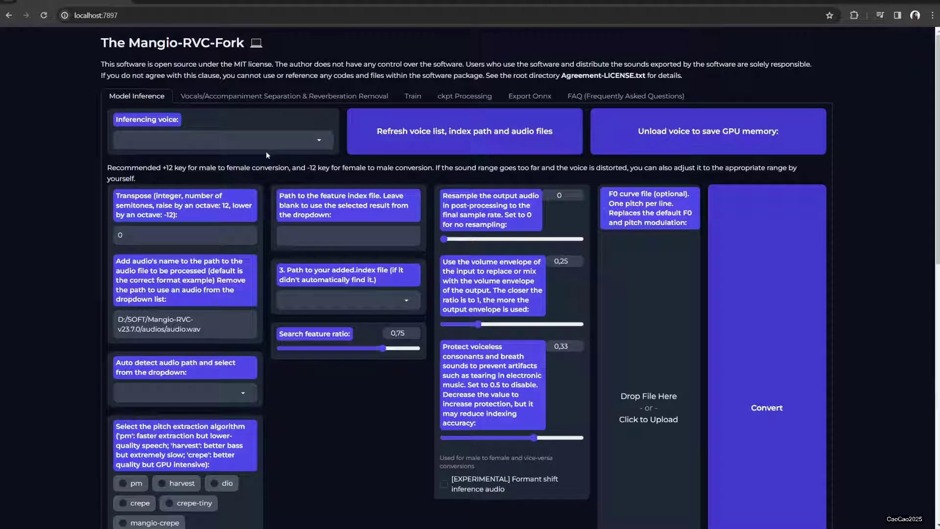
left_click(486, 141)
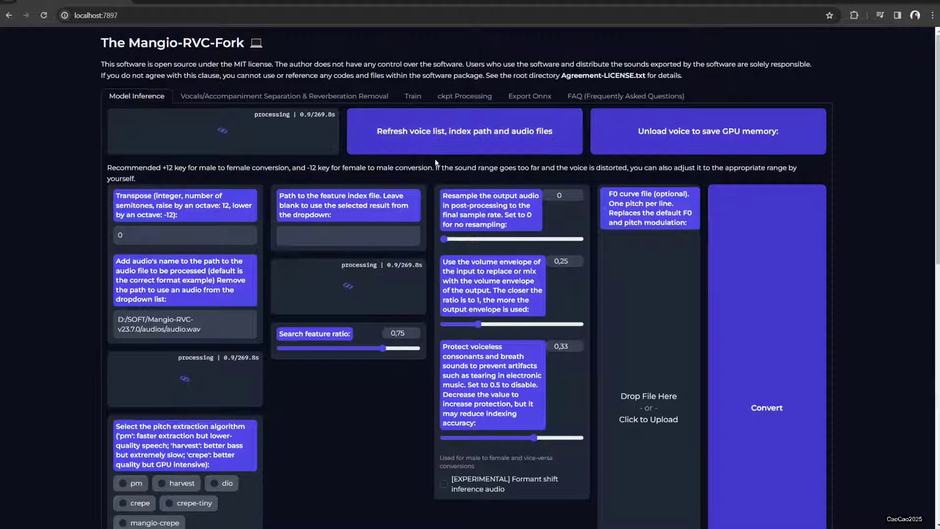
left_click(316, 136)
scroll(237, 374, "down", 2)
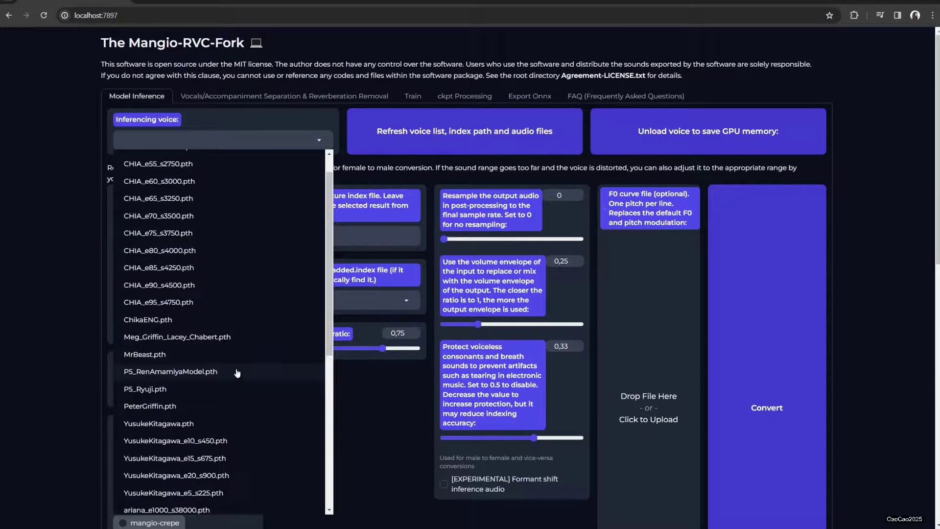
scroll(237, 390, "down", 3)
scroll(237, 390, "down", 2)
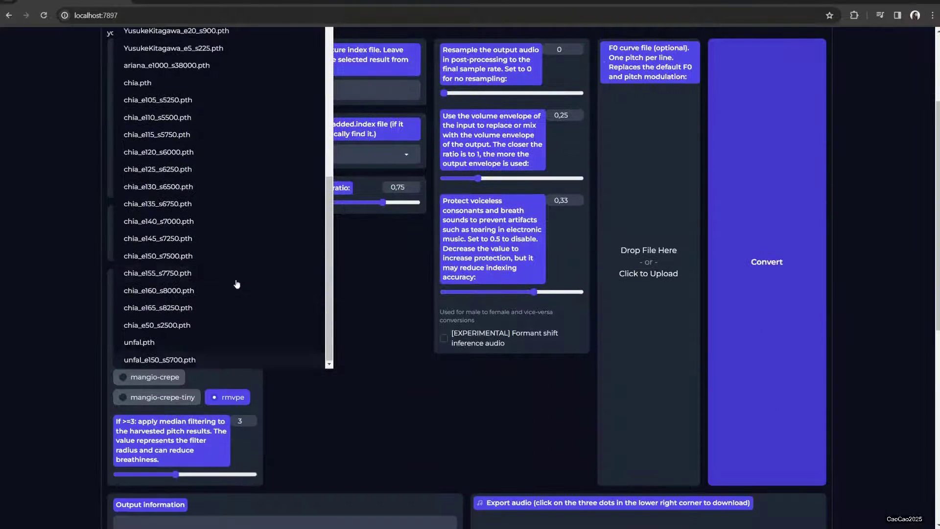
scroll(238, 283, "up", 2)
scroll(257, 280, "up", 2)
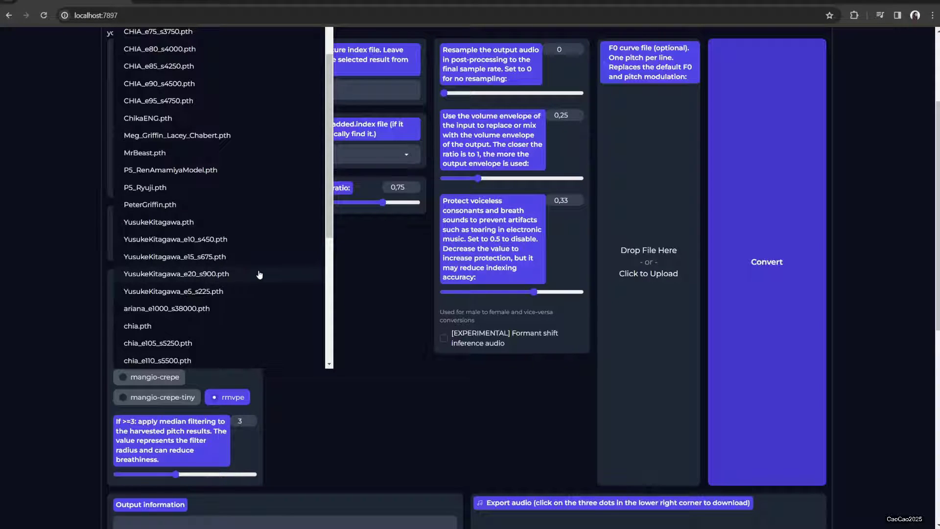
left_click(194, 231)
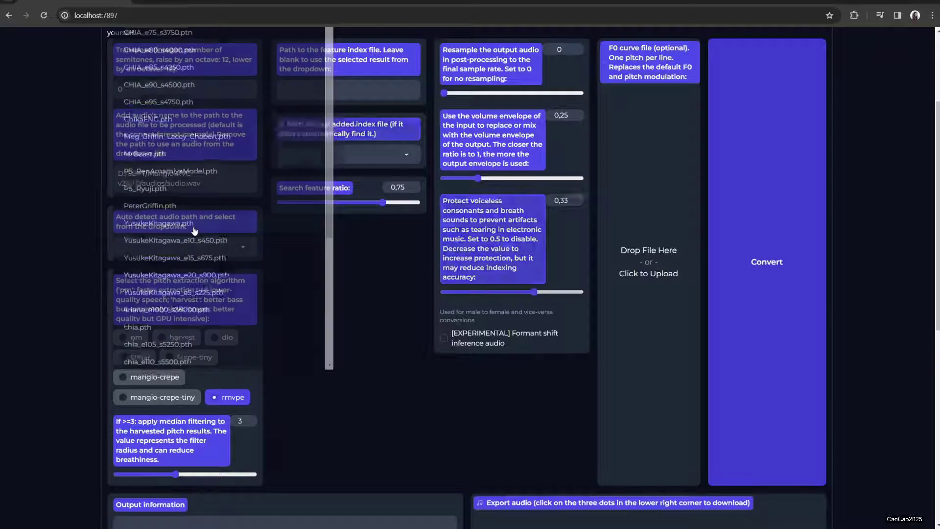
scroll(364, 345, "up", 2)
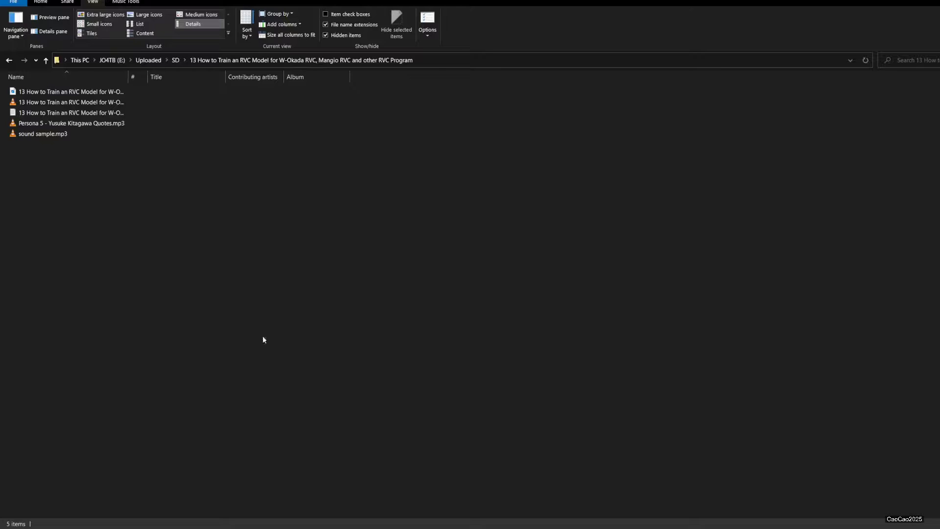
Step: Play sound sample.mp3 to preview it and copy its file name
double_click(54, 135)
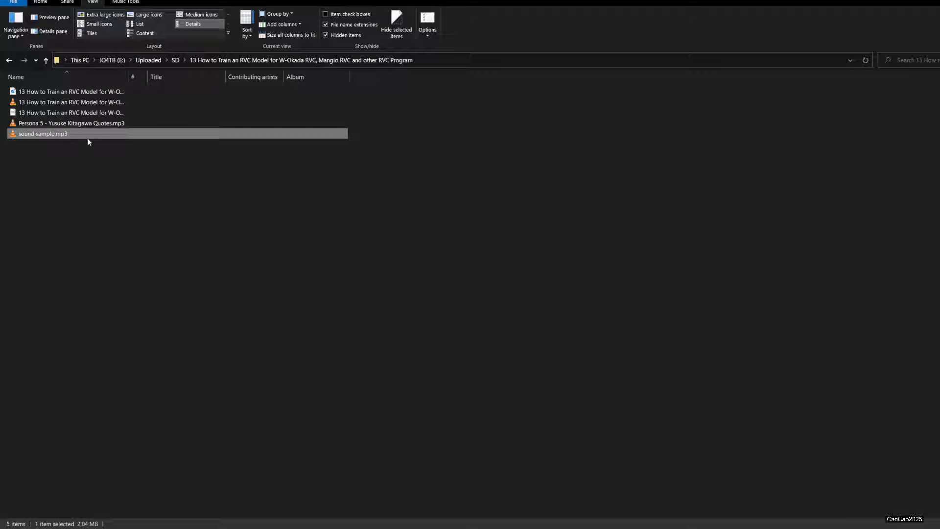
key("F2")
key("ctrl+a")
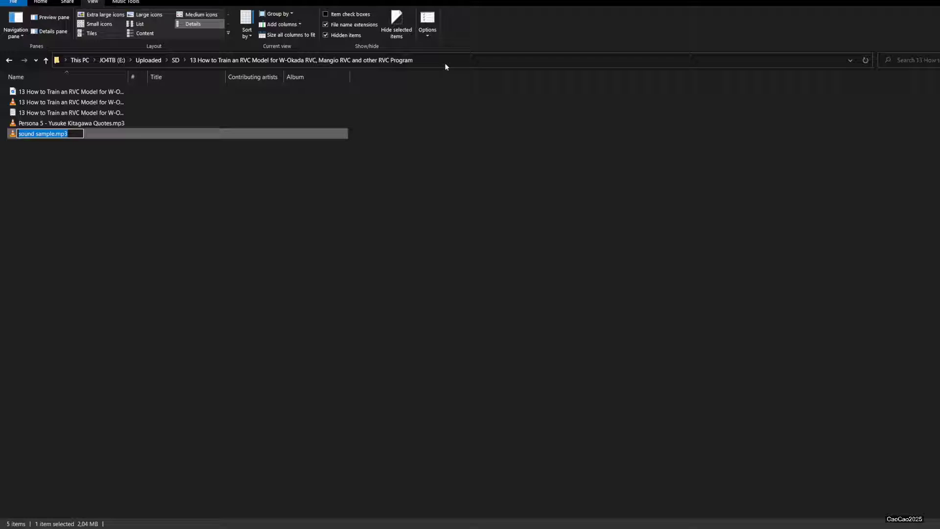
Step: Copy the full tutorial-folder path to sound sample.mp3 from the address bar
left_click(447, 63)
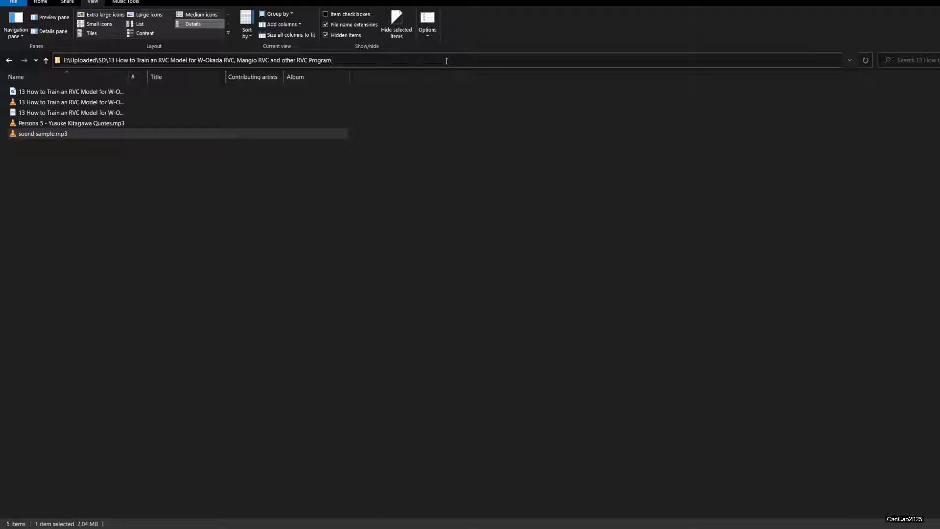
type("\\sound sample.mp3")
key("ctrl+a")
key("ctrl+c")
key("Escape")
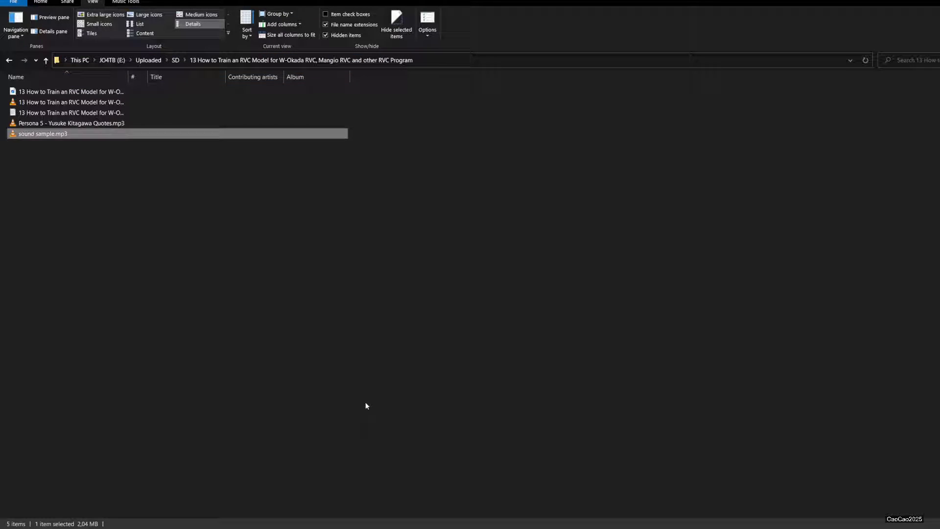
left_click(366, 405)
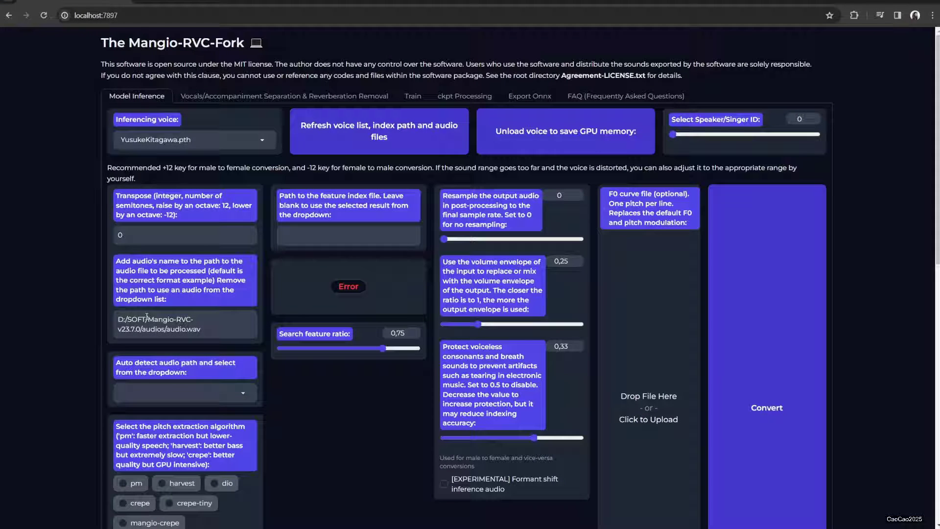
Step: Paste the sound sample.mp3 path, convert it with YusukeKitagawa, and stop the playback
key("ctrl+a")
key("ctrl+v")
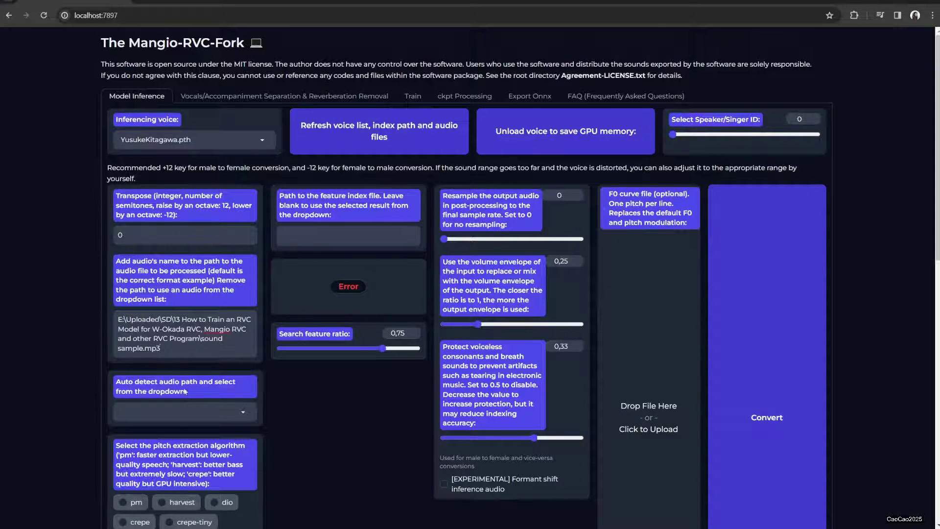
scroll(277, 361, "down", 2)
scroll(309, 349, "down", 1)
scroll(338, 362, "up", 1)
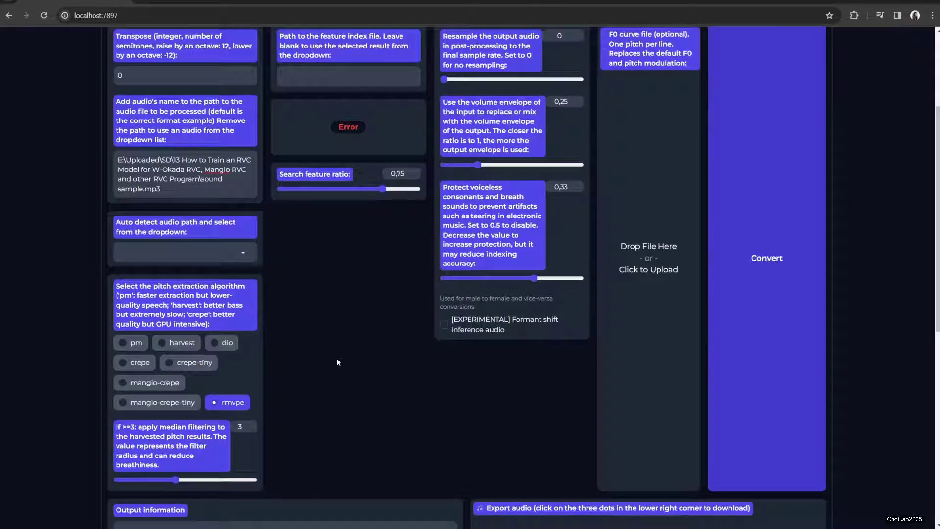
scroll(337, 363, "up", 2)
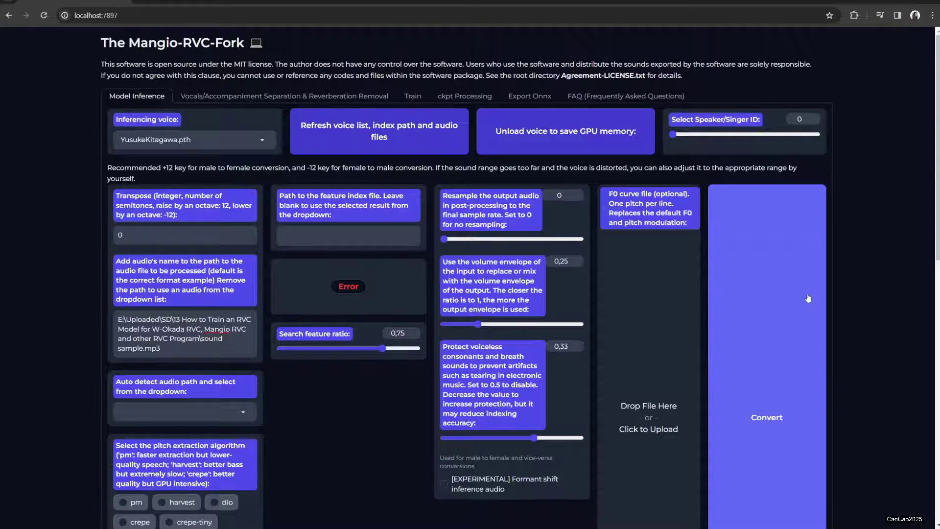
scroll(808, 298, "down", 4)
left_click(487, 398)
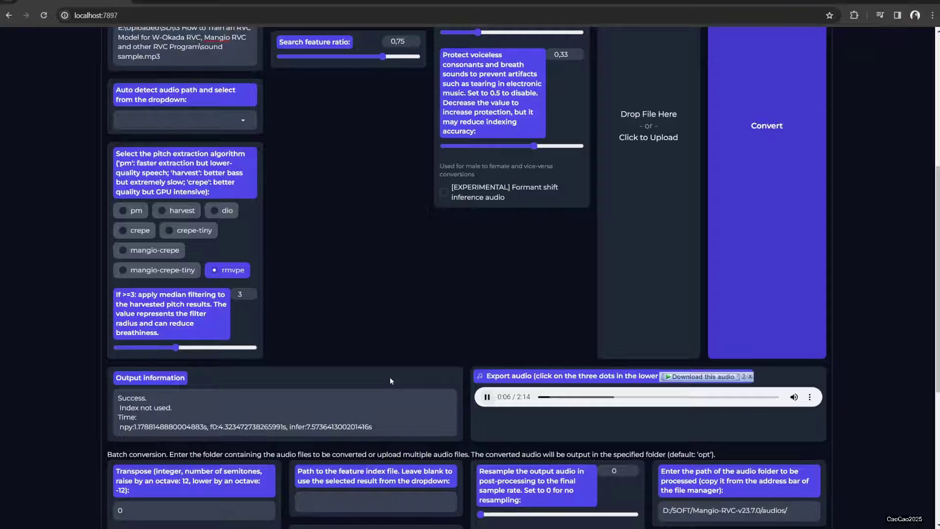
scroll(390, 379, "up", 2)
scroll(390, 379, "up", 1)
scroll(391, 379, "up", 1)
scroll(390, 379, "up", 1)
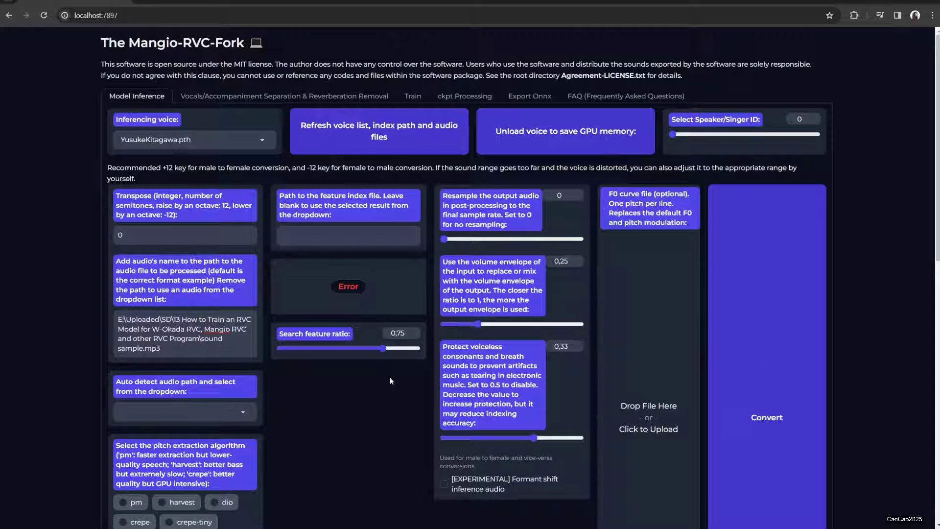
scroll(391, 380, "down", 3)
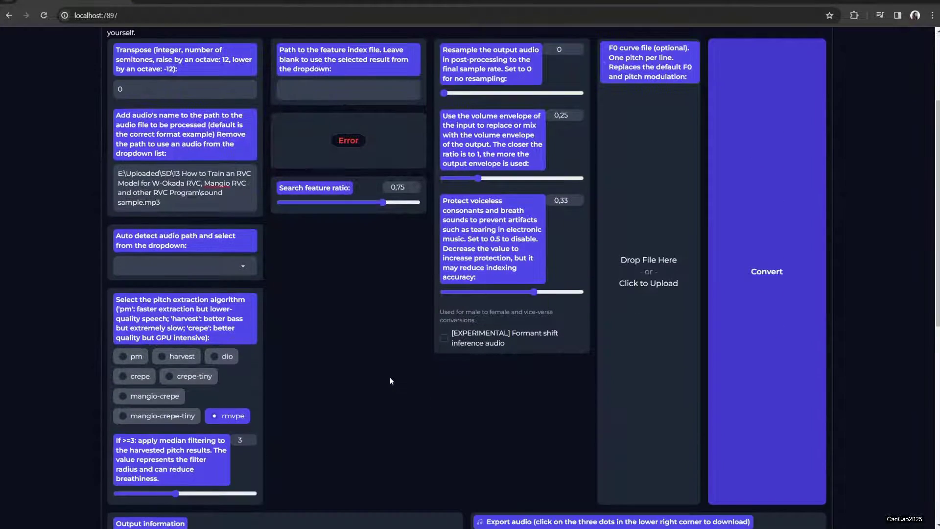
scroll(390, 381, "down", 1)
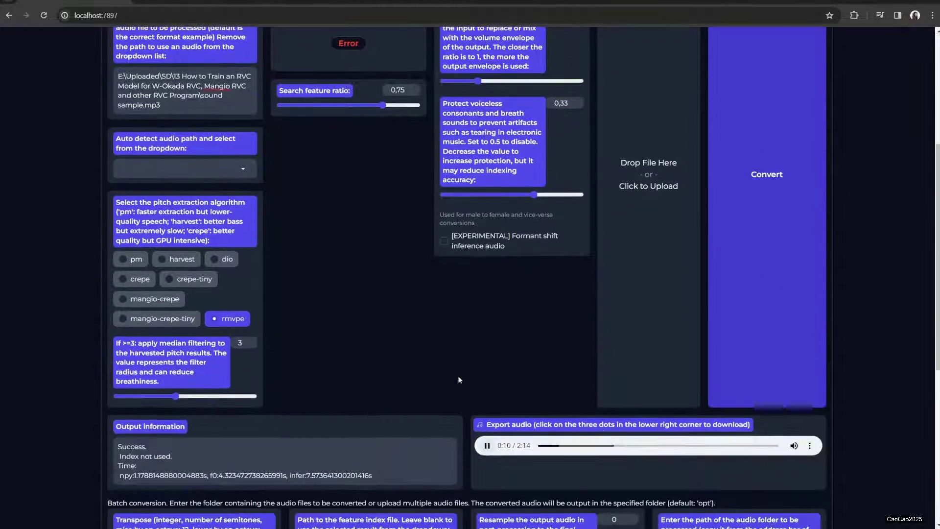
left_click(487, 445)
scroll(349, 397, "up", 2)
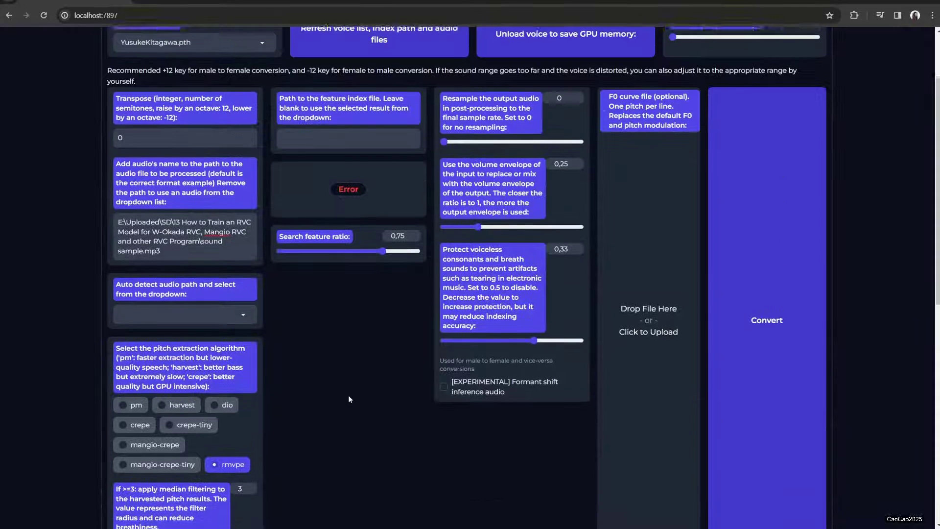
scroll(348, 397, "up", 2)
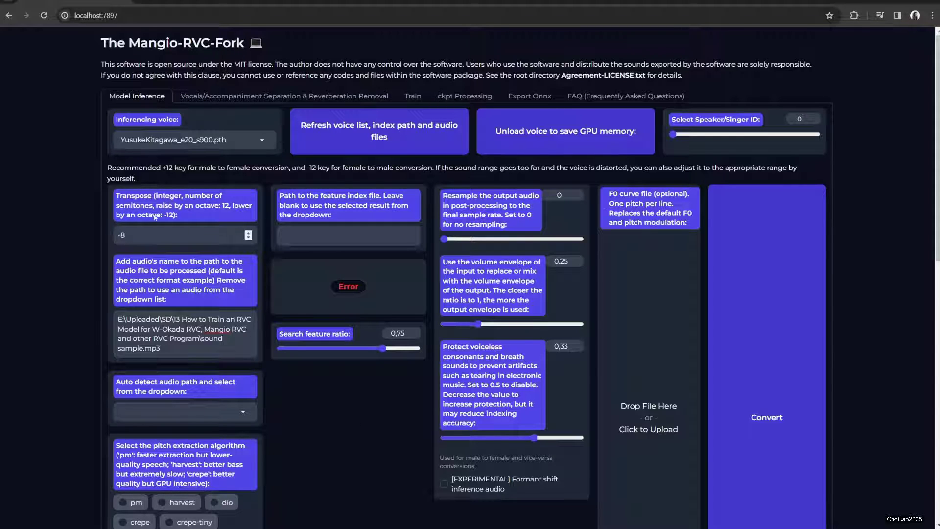
scroll(338, 445, "down", 5)
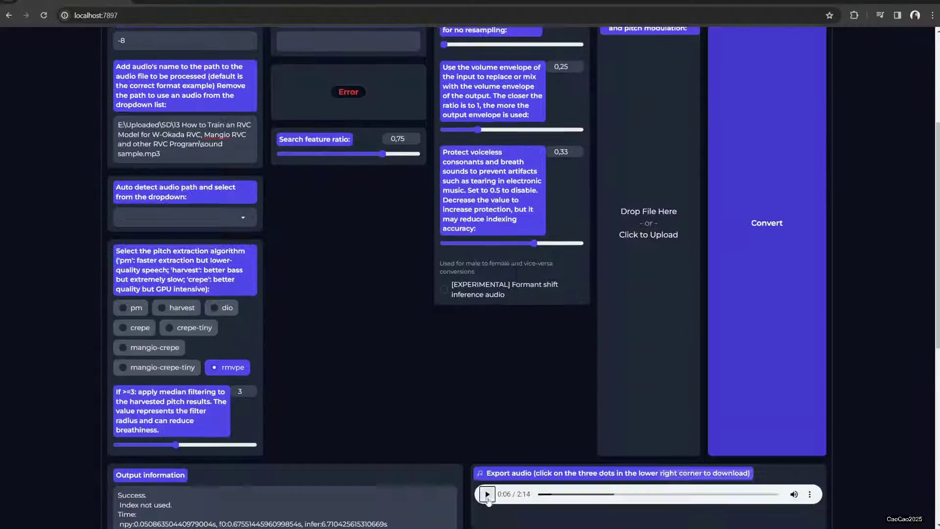
Step: Play the e20, transpose -8 conversion from the start for about 11 seconds, then pause
left_click(543, 495)
key("space")
left_click(486, 494)
scroll(388, 402, "up", 1)
scroll(389, 403, "up", 2)
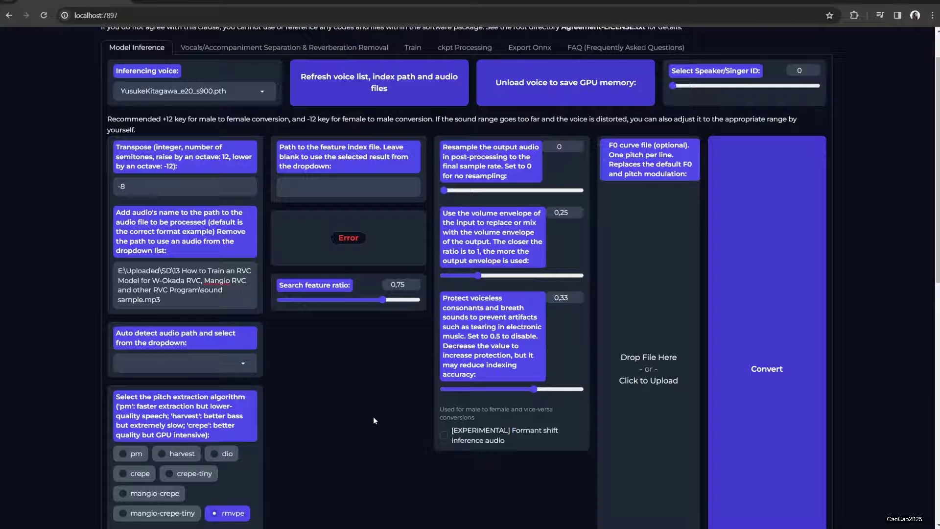